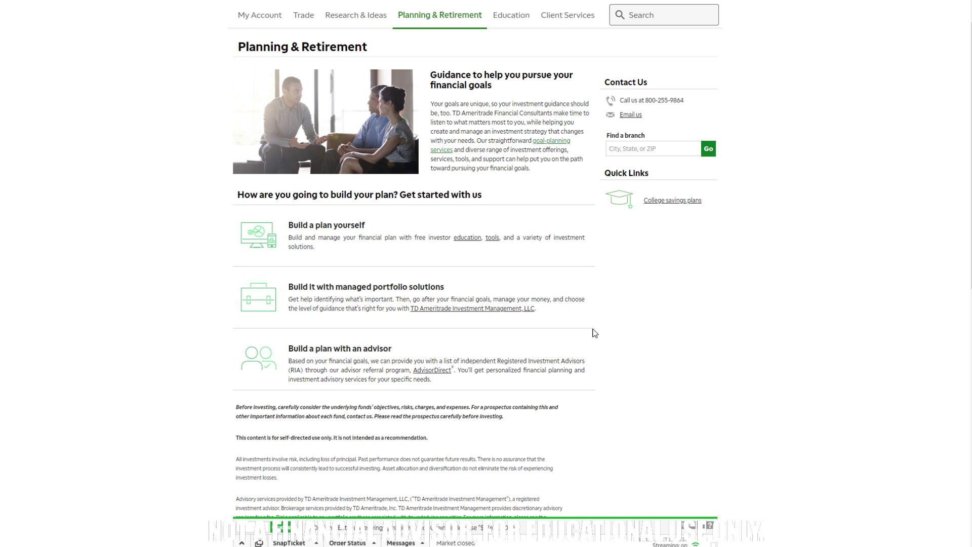
Open Income Estimator from the Planning & Retirement menu and maximize its window
mouse_move(466, 22)
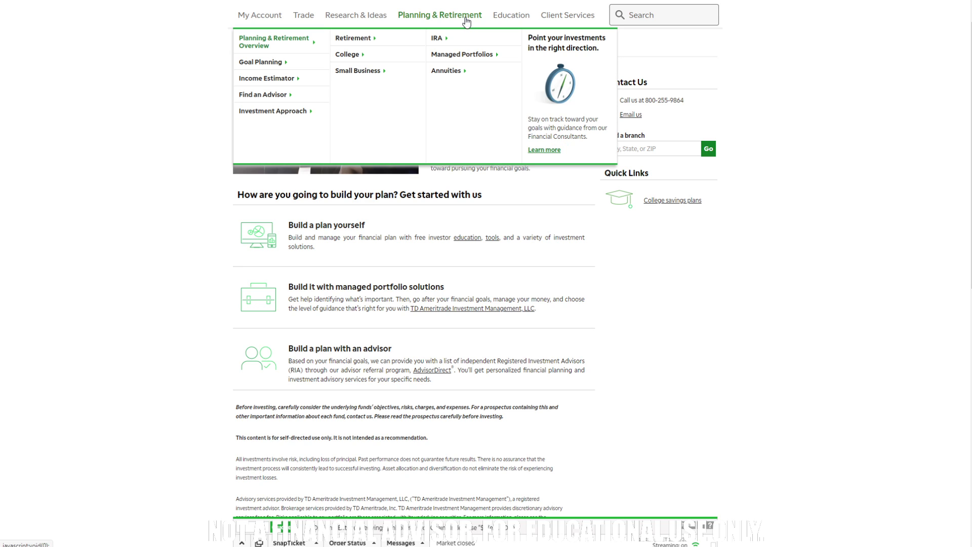
click(272, 79)
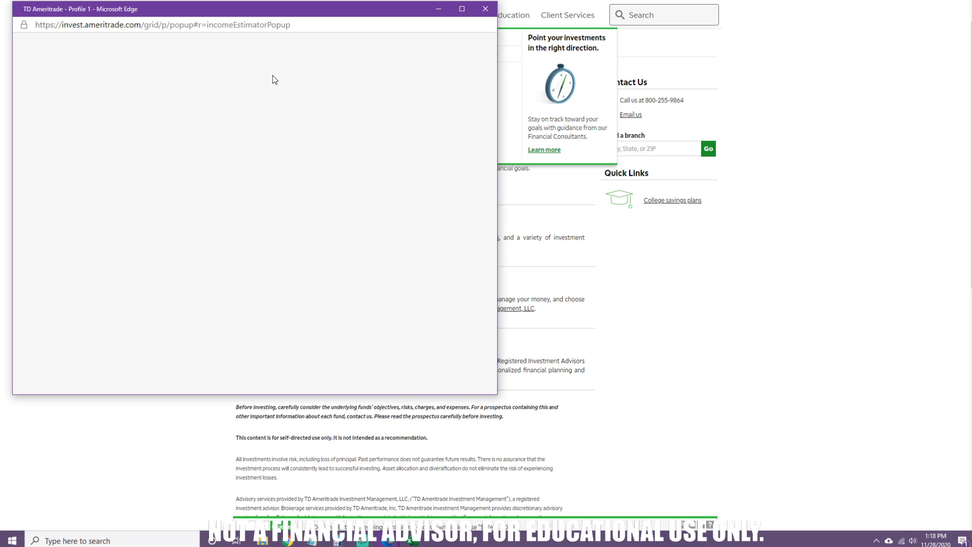
double_click(297, 5)
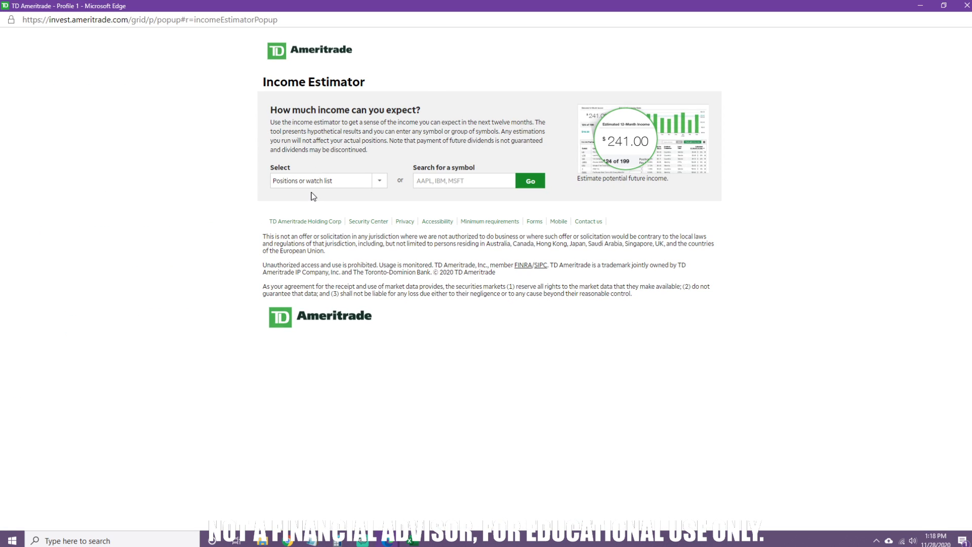
Check the positions/watch list dropdown without changing it, then focus the symbol search box
click(334, 182)
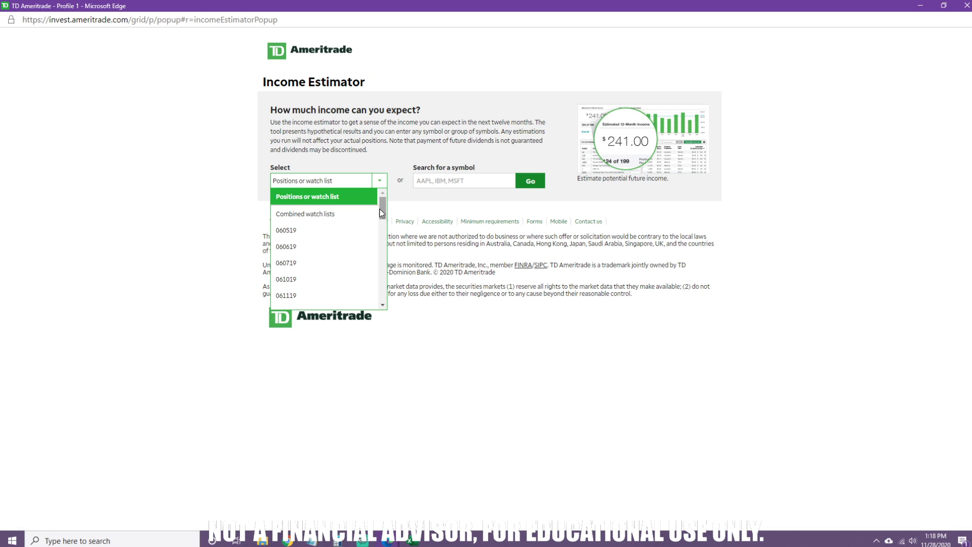
click(328, 185)
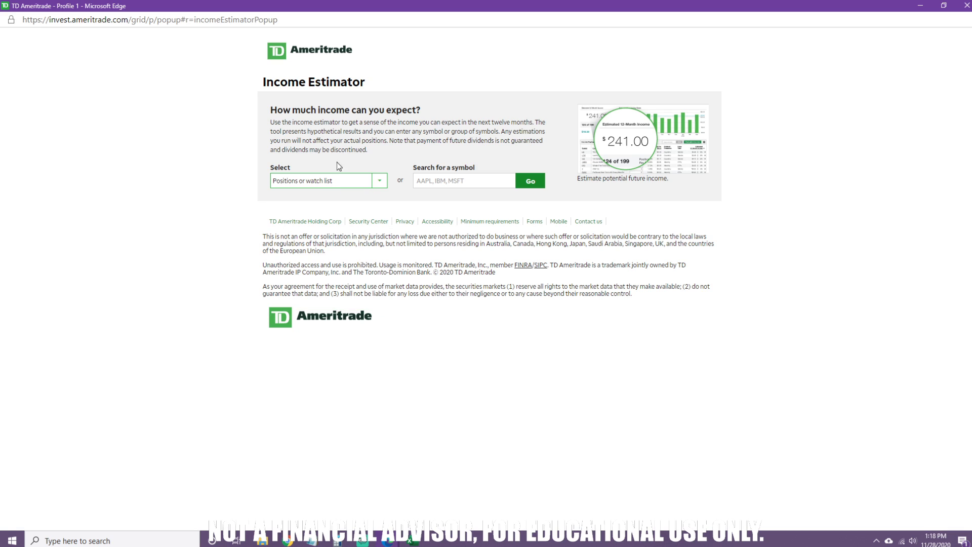
click(411, 122)
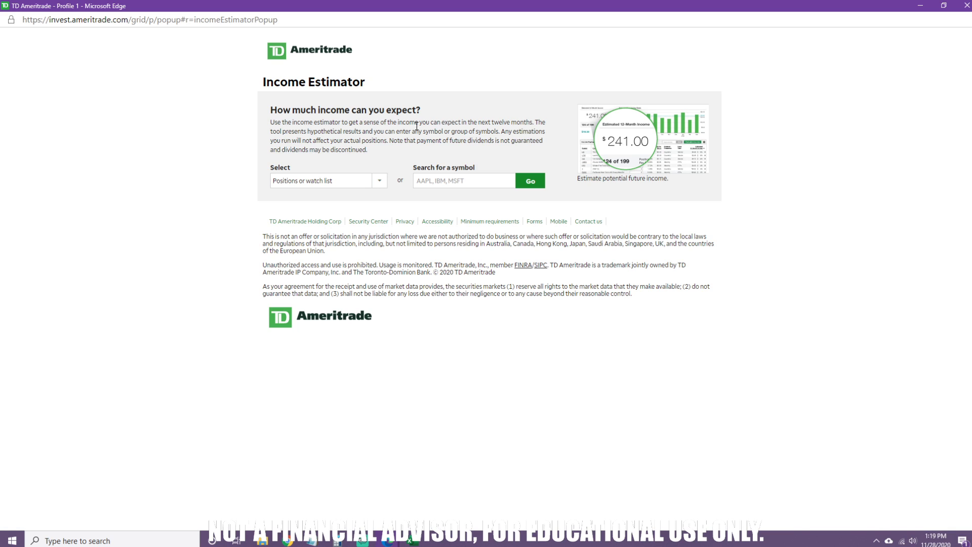
click(469, 175)
mouse_move(330, 543)
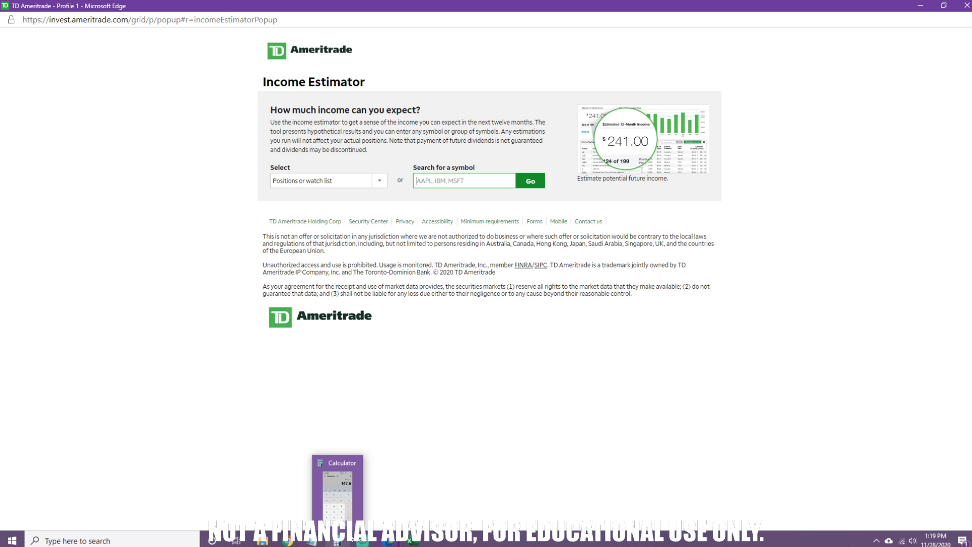
In Calculator, compute 10000 ÷ 12, then 10000 ÷ 4 to get 2,500
click(329, 540)
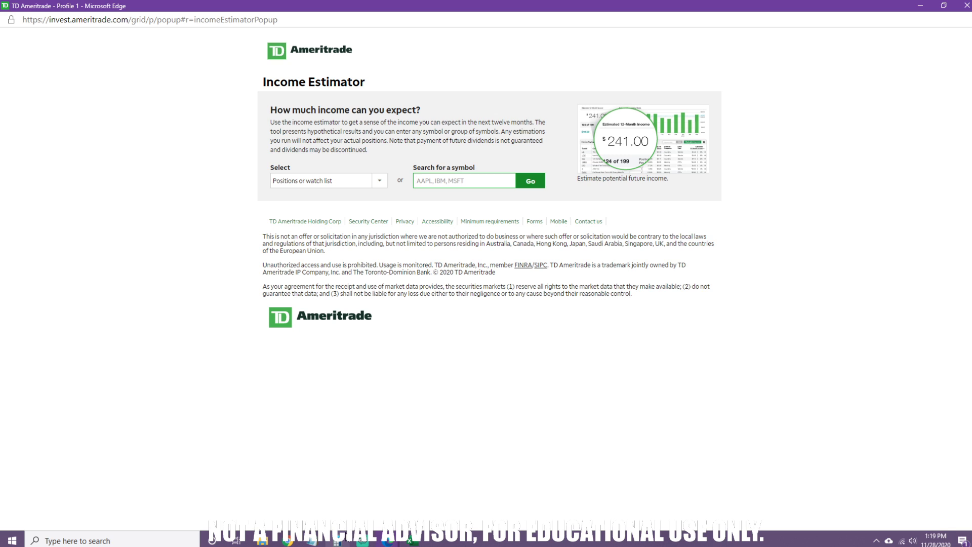
drag(759, 139, 798, 140)
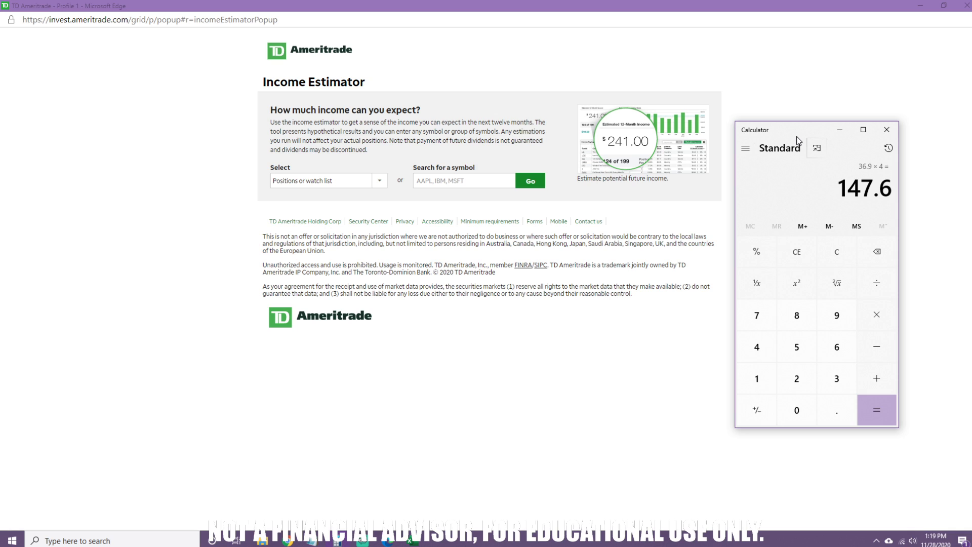
text(10000)
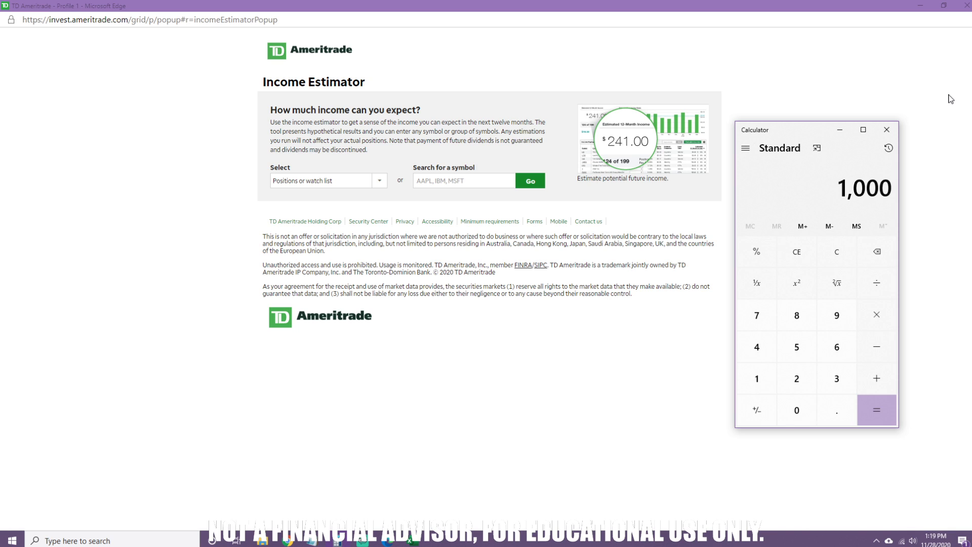
text(/12)
key(Return)
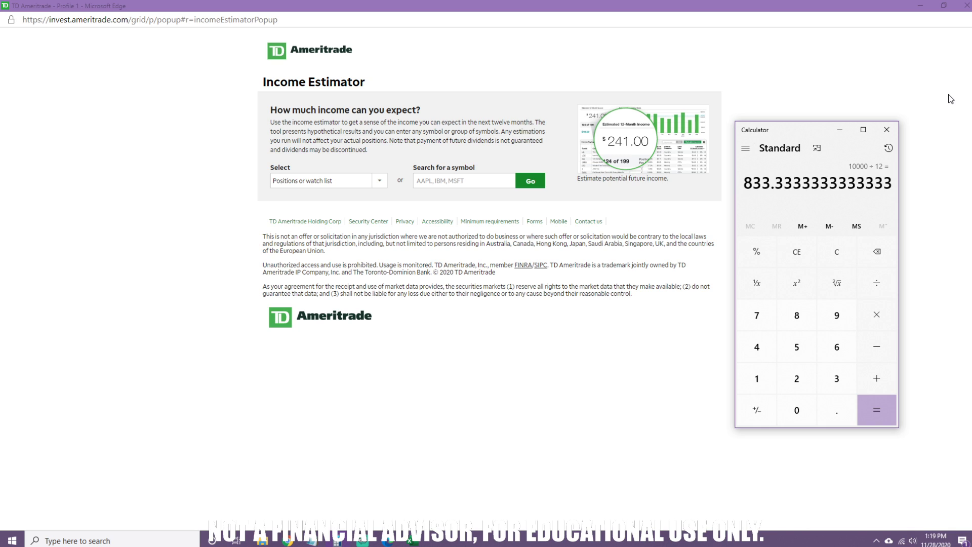
text(100000)
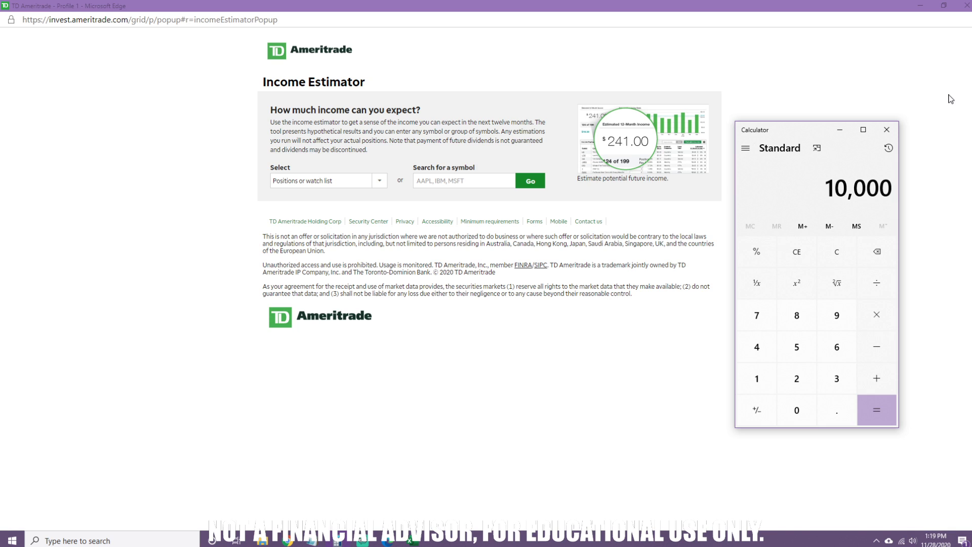
text(/4)
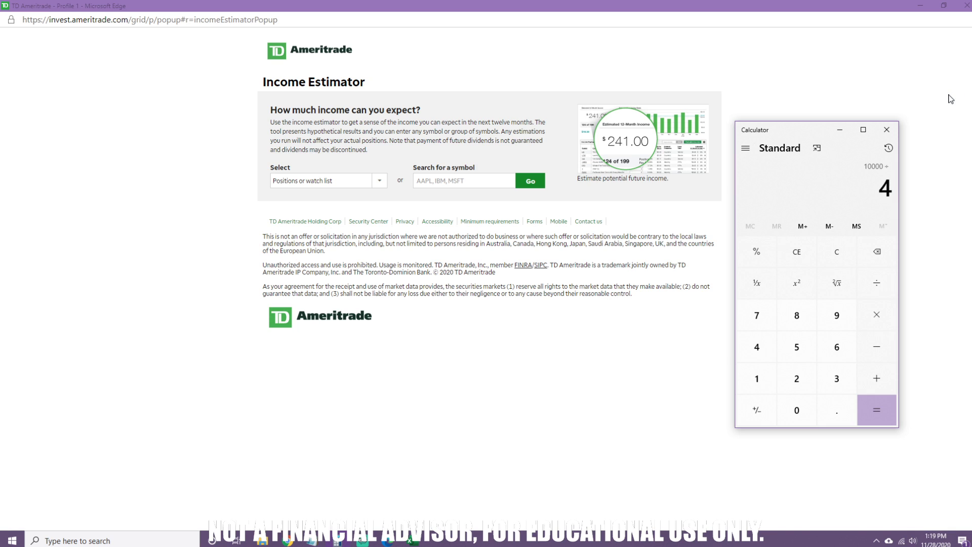
key(Return)
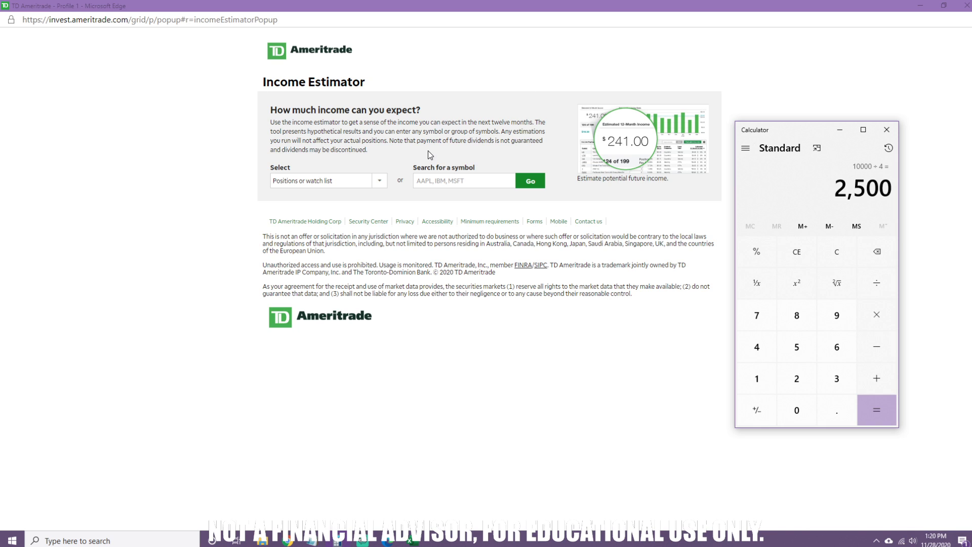
Replace a mistaken 'dis' search with MCD to load its $516.00 yearly estimate, then start typing 't' to add another symbol
click(443, 181)
text(di)
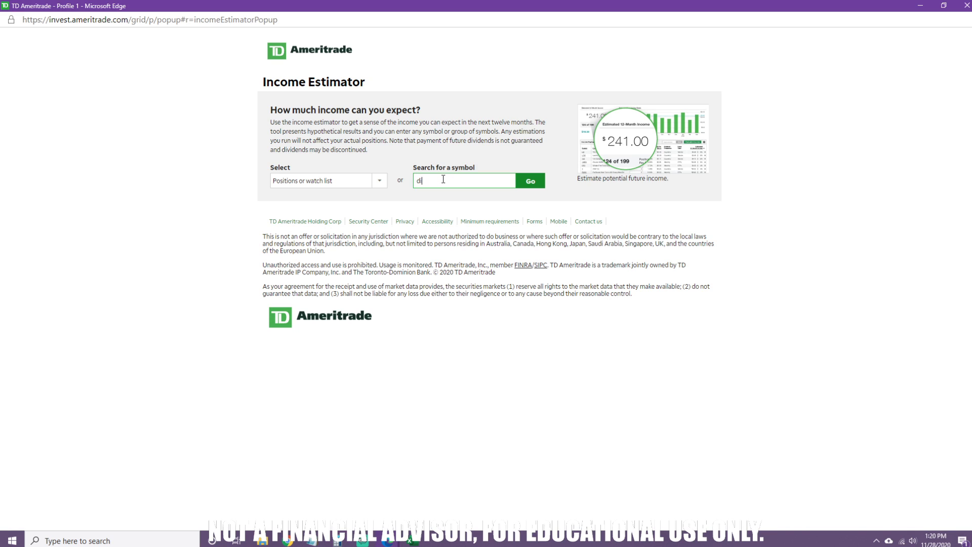
text(s)
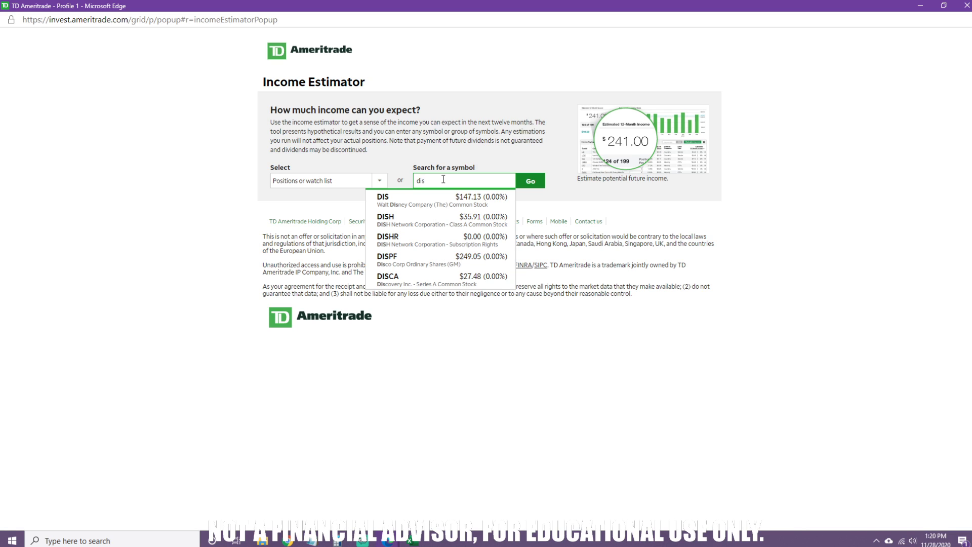
key(BackSpace)
key(BackSpace)
key(BackSpace)
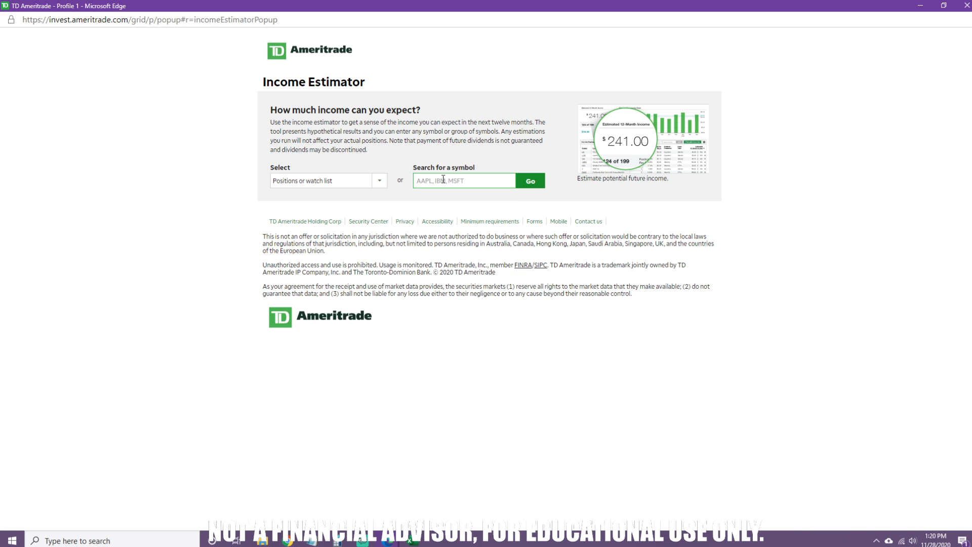
text(mcd)
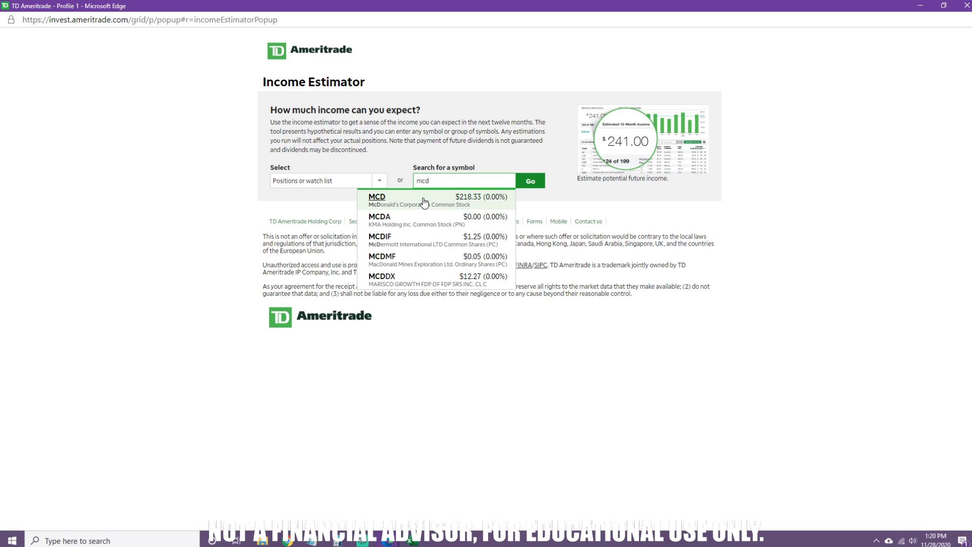
click(424, 202)
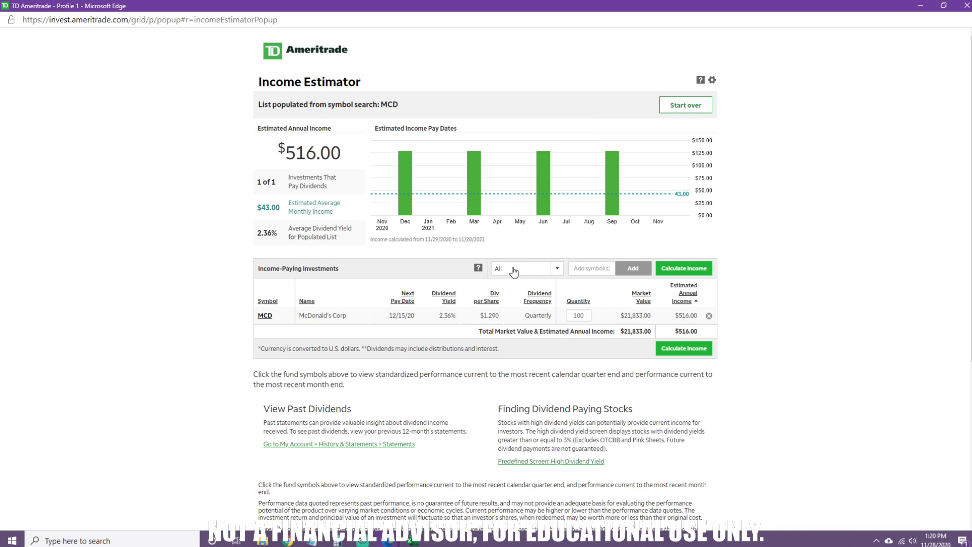
click(584, 275)
text(t)
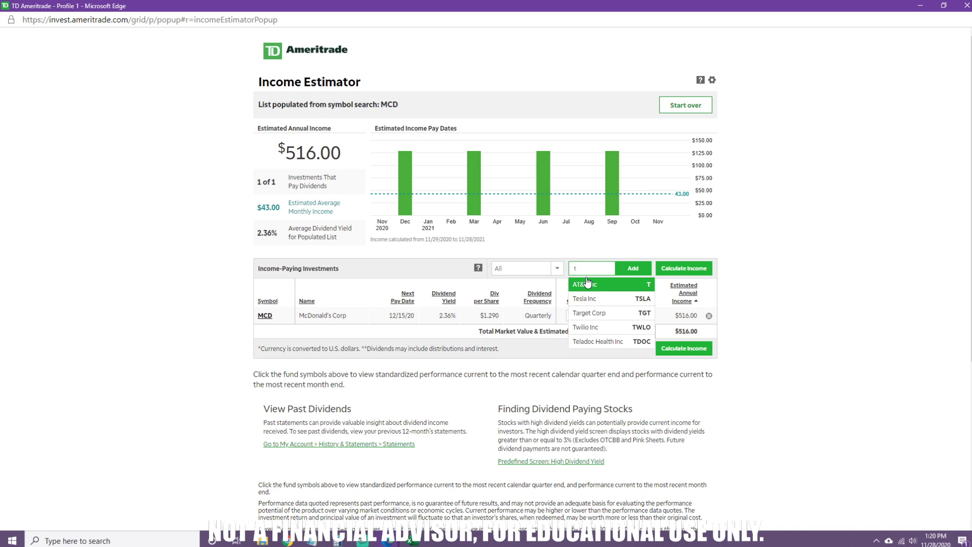
Add AT&T (T), Starbucks (SBUX) and MPW to the investments table alongside MCD
click(588, 282)
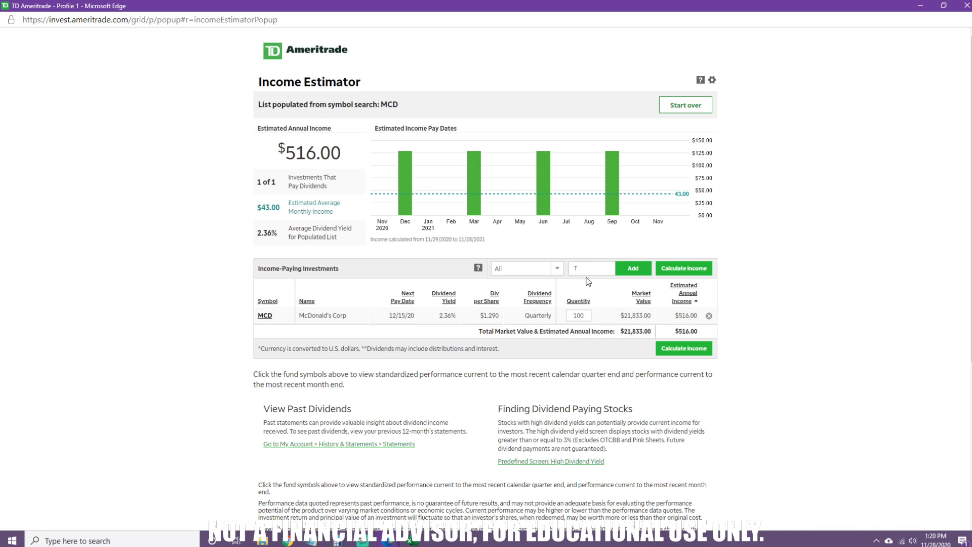
click(633, 268)
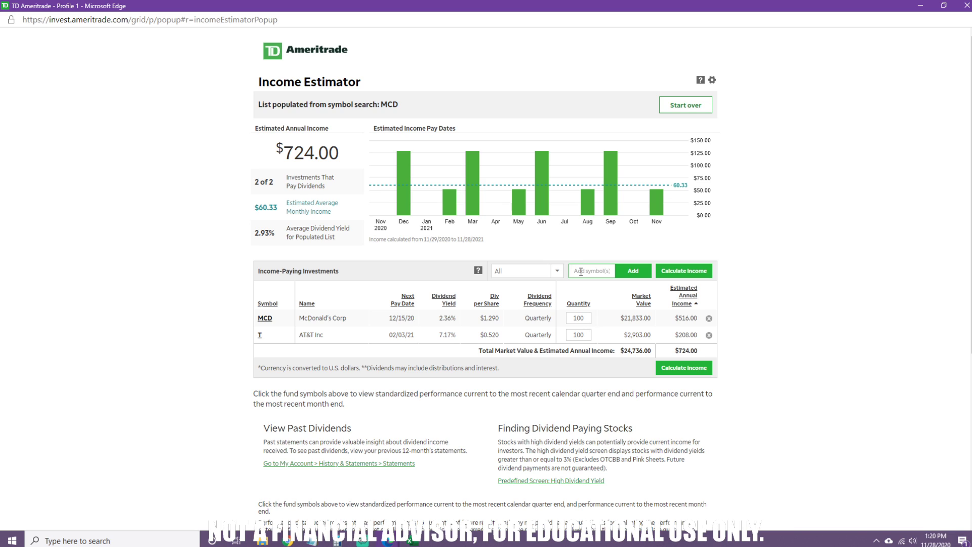
text(sbux)
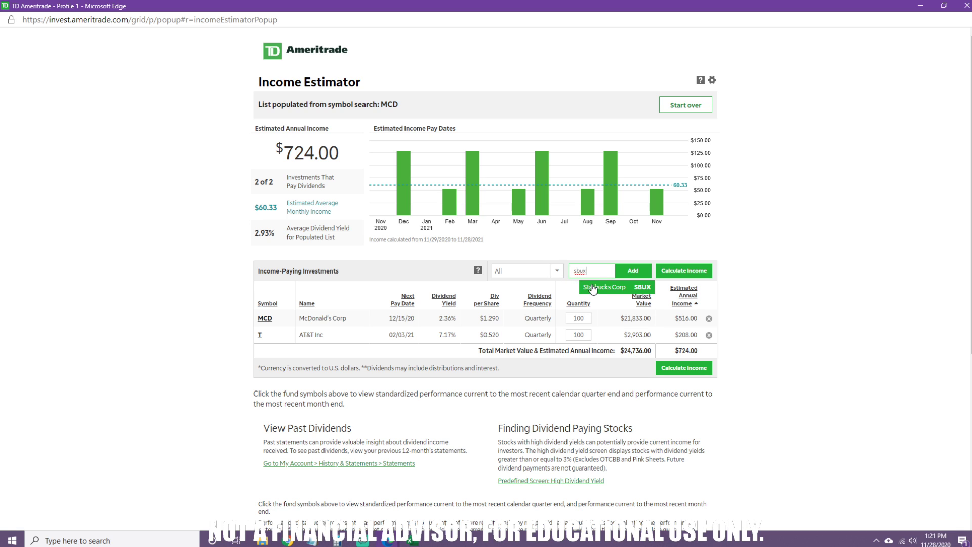
click(592, 287)
click(635, 276)
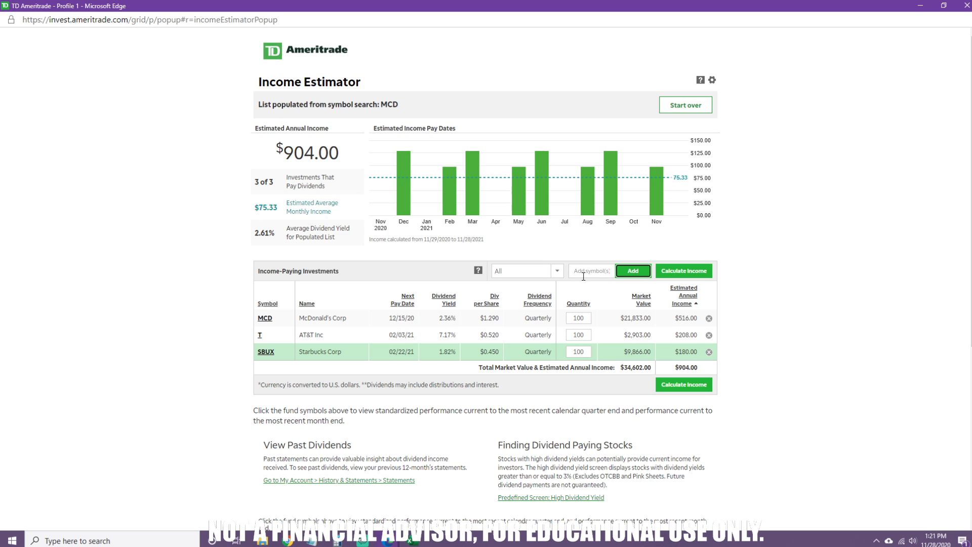
click(584, 270)
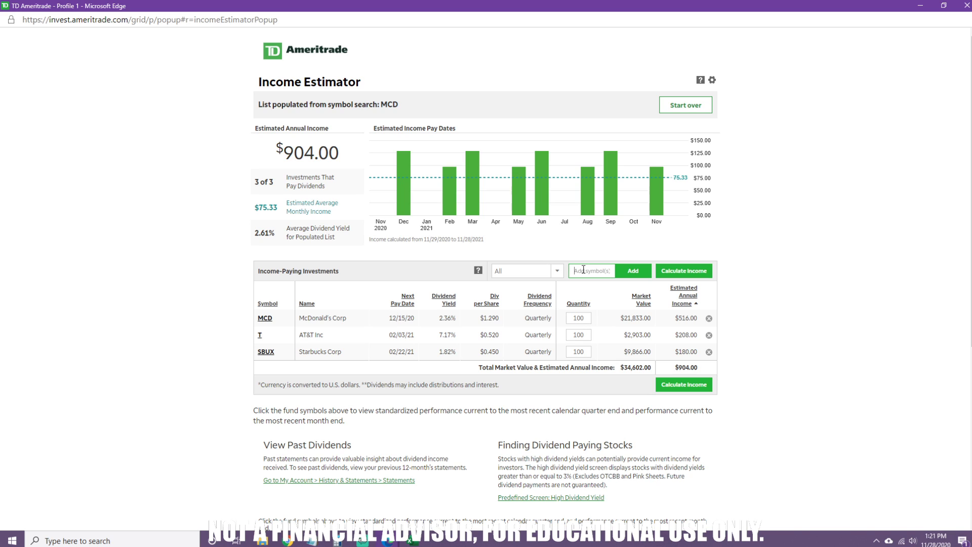
text(MPw)
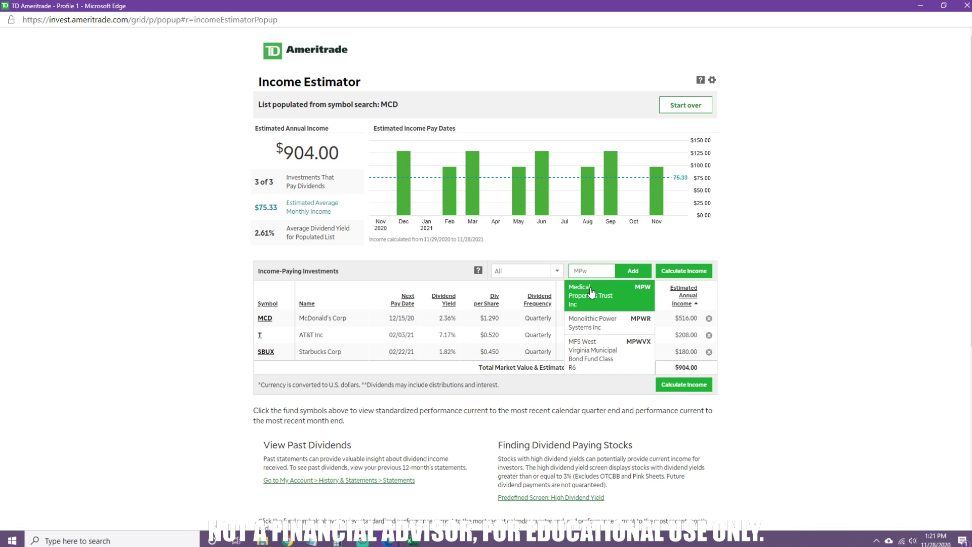
click(592, 291)
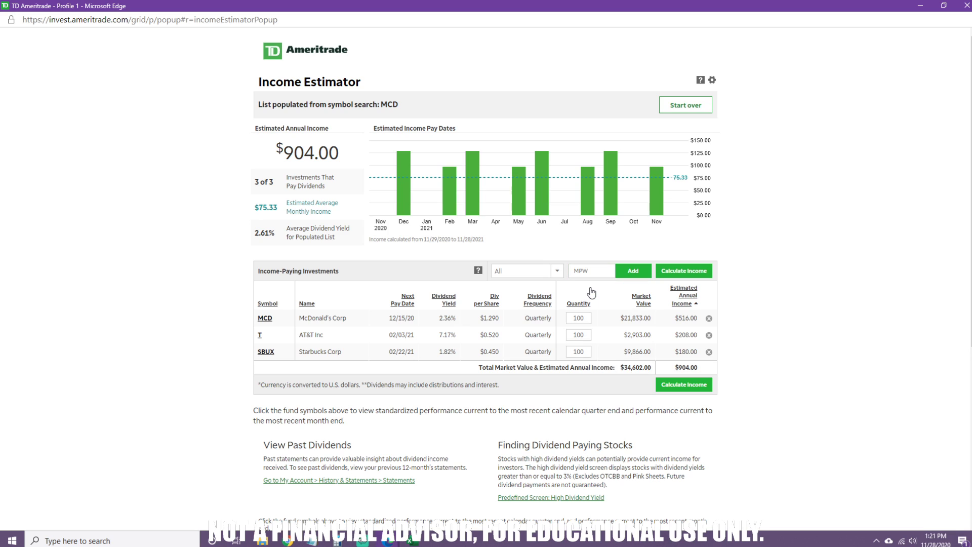
click(623, 272)
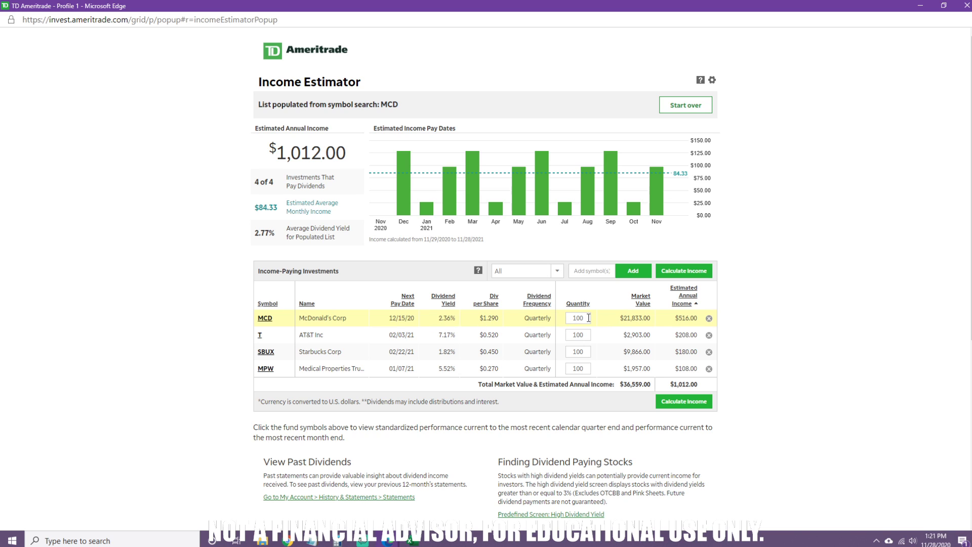
click(589, 317)
Change the MCD and T quantities to 25 shares each
key(BackSpace)
key(BackSpace)
key(BackSpace)
text(0)
key(BackSpace)
text(25)
click(588, 333)
key(BackSpace)
key(BackSpace)
drag(624, 384, 652, 383)
click(571, 333)
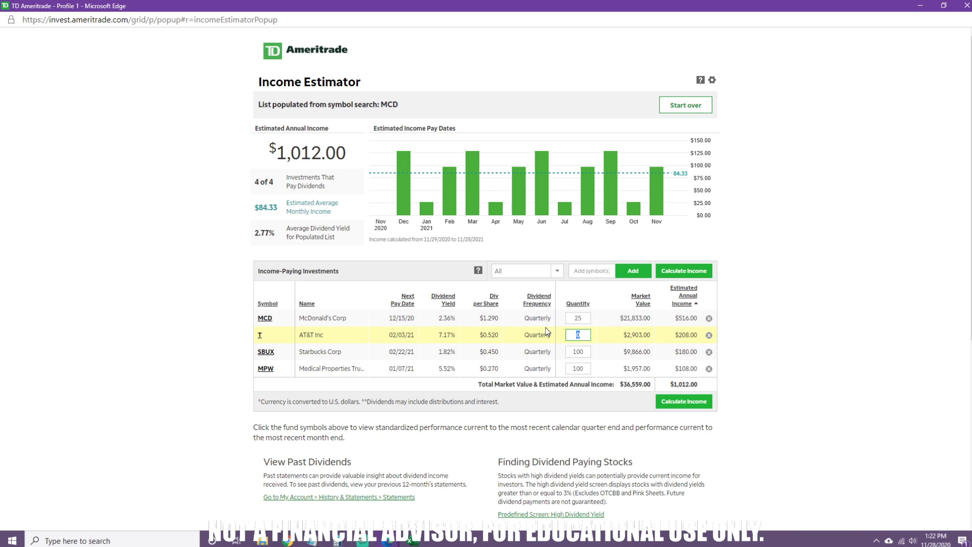
text(25)
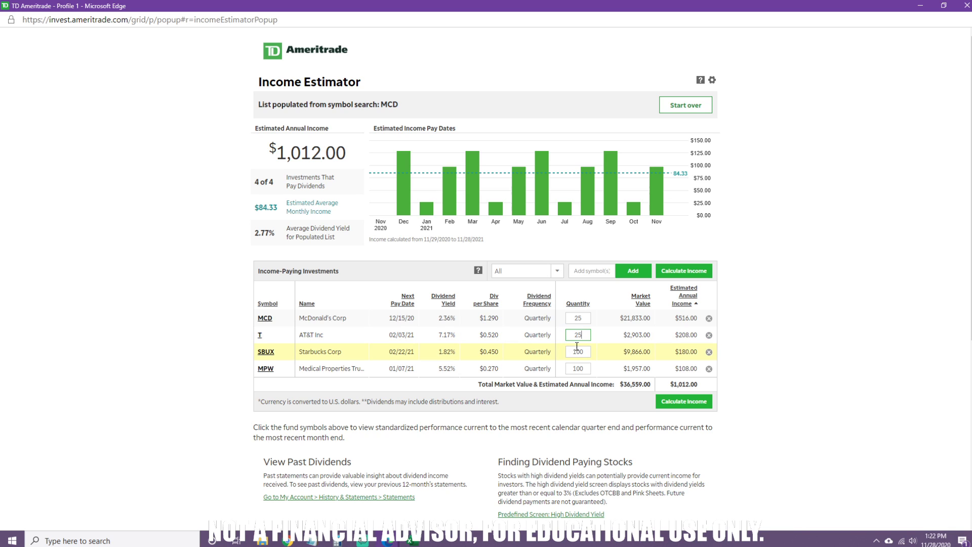
Set SBUX and MPW to 25, recalculate to $253.00, then cut MCD to 5 and bring up Calculator
click(578, 351)
text(25)
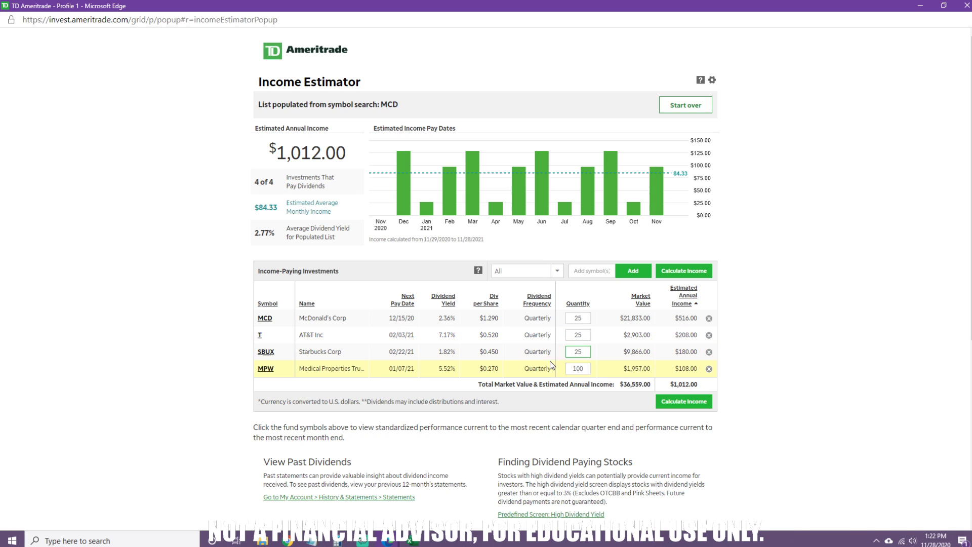
click(586, 366)
text(25)
click(686, 401)
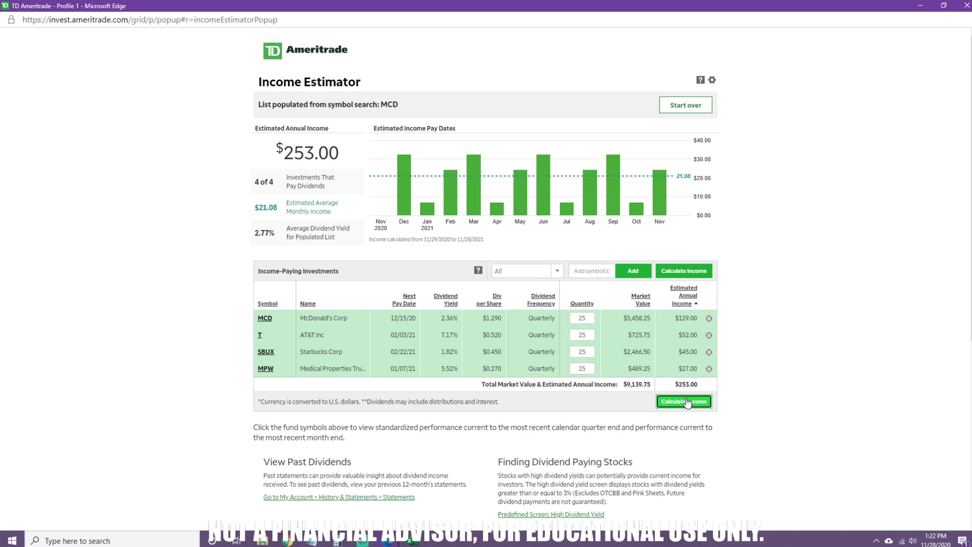
click(588, 319)
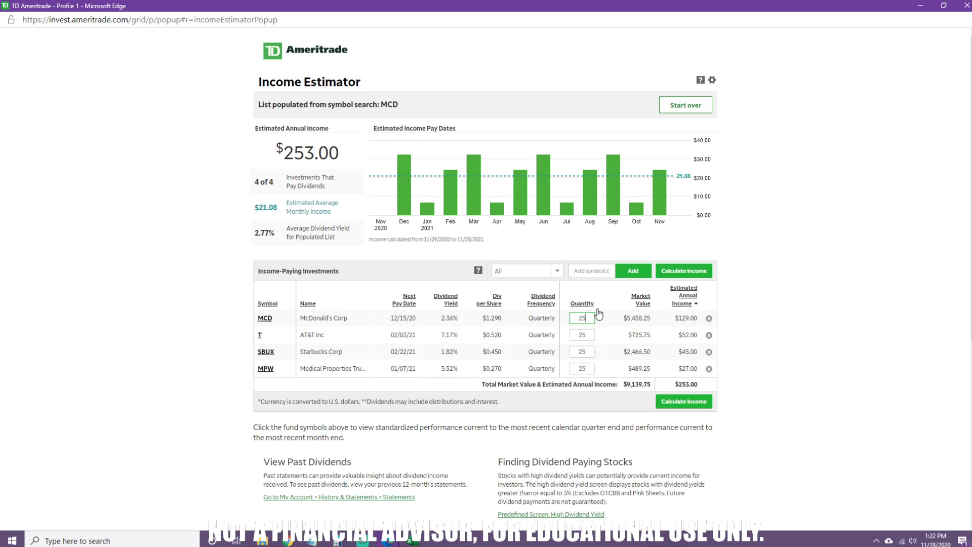
key(BackSpace)
click(332, 541)
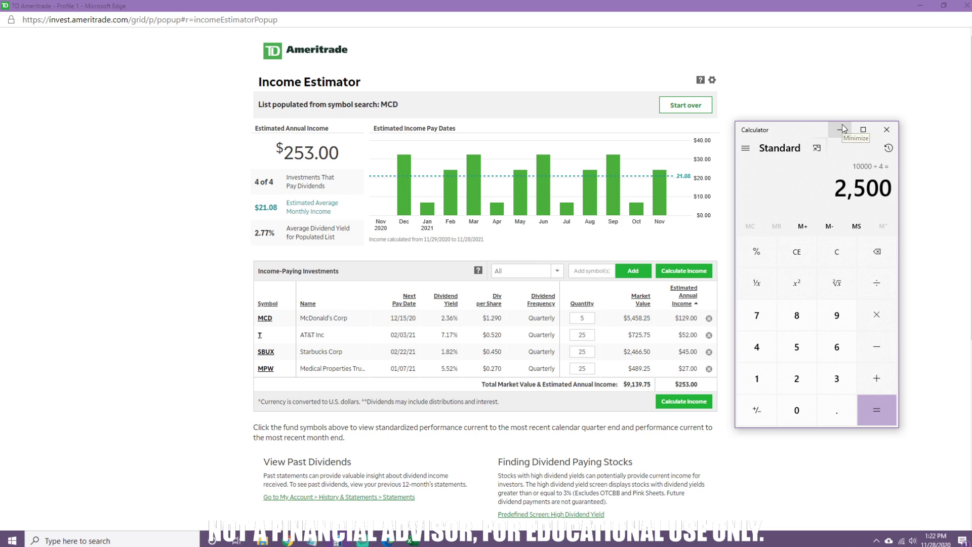
text(1)
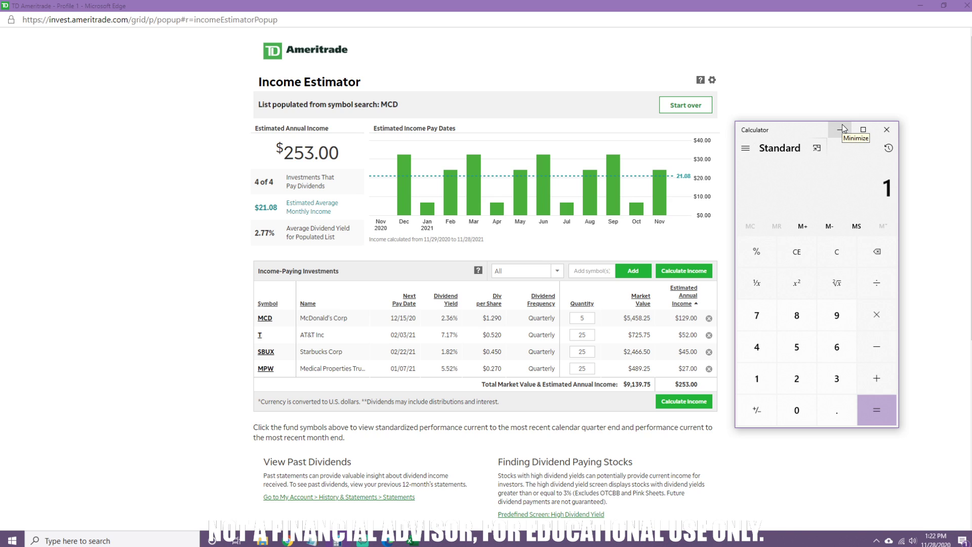
click(799, 252)
text(100000)
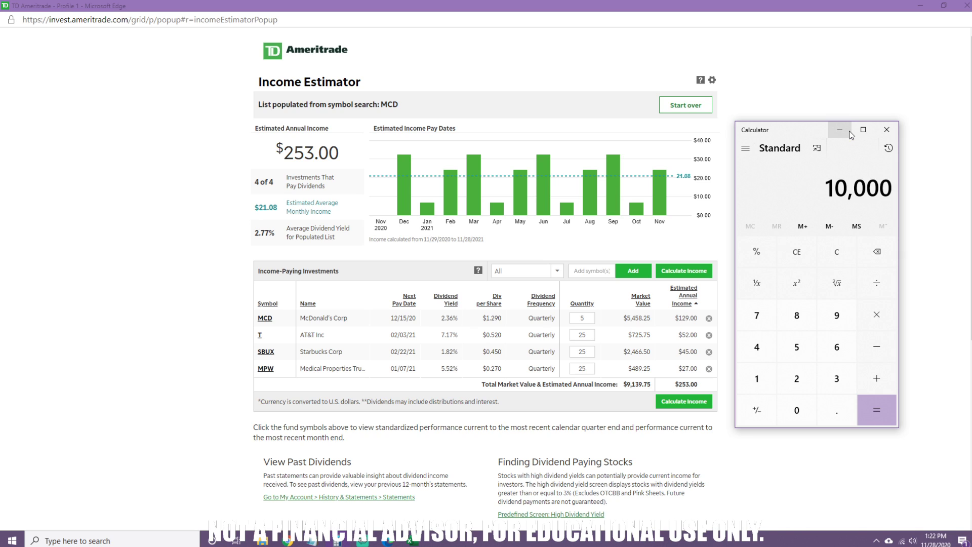
key(slash)
key(4)
key(Return)
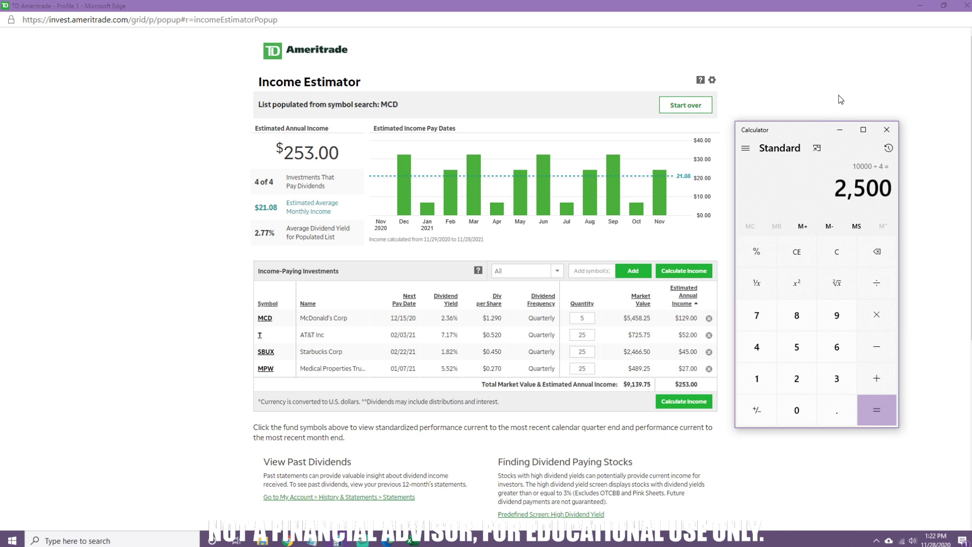
Minimize Calculator, recalculate with MCD at 5 shares, then change MCD to 12
click(839, 130)
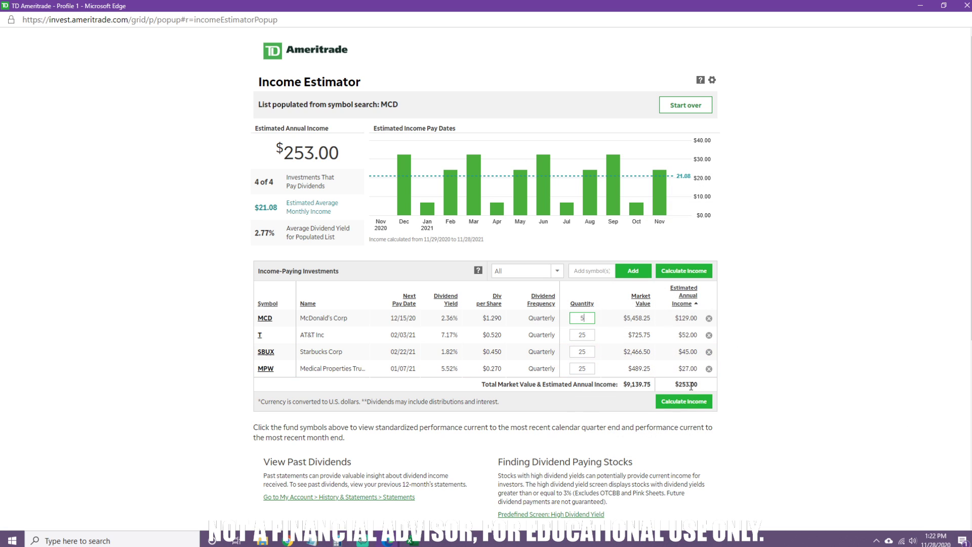
click(674, 404)
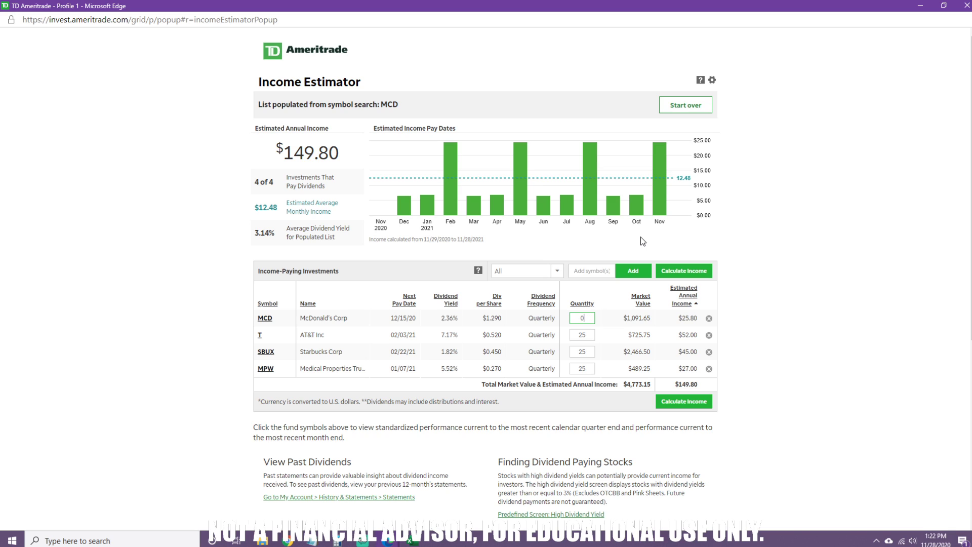
key(BackSpace)
text(12)
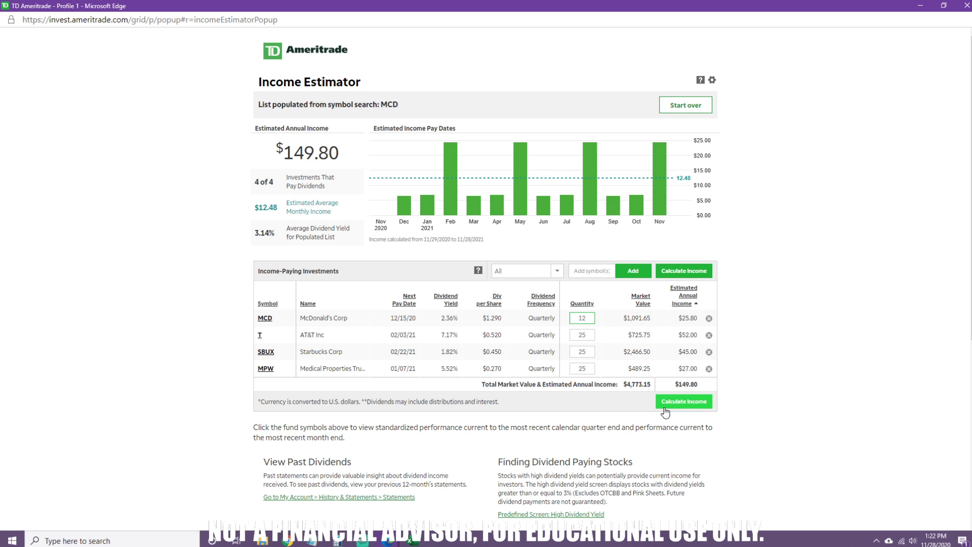
Set T to 50 and MPW to 125 shares and recalculate income
click(587, 334)
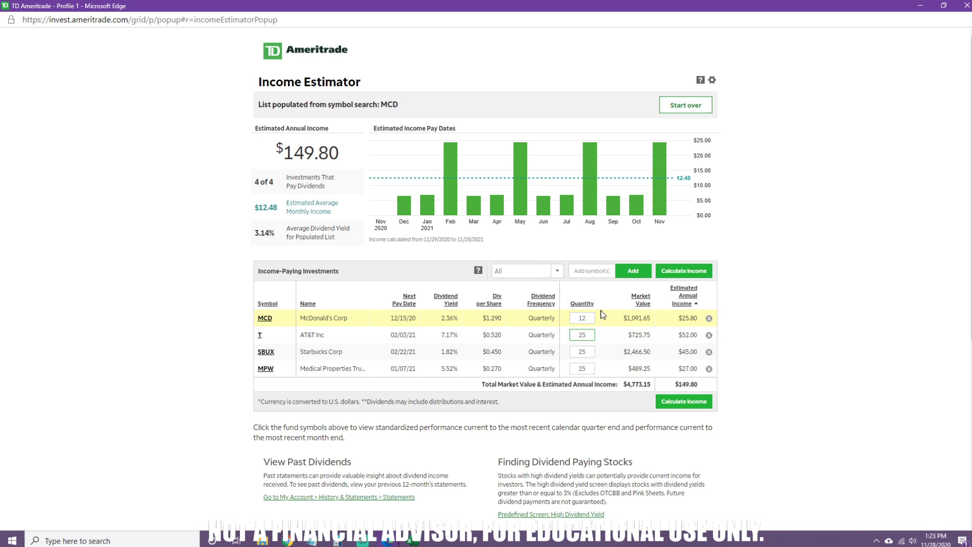
key(BackSpace)
key(BackSpace)
text(50)
click(593, 353)
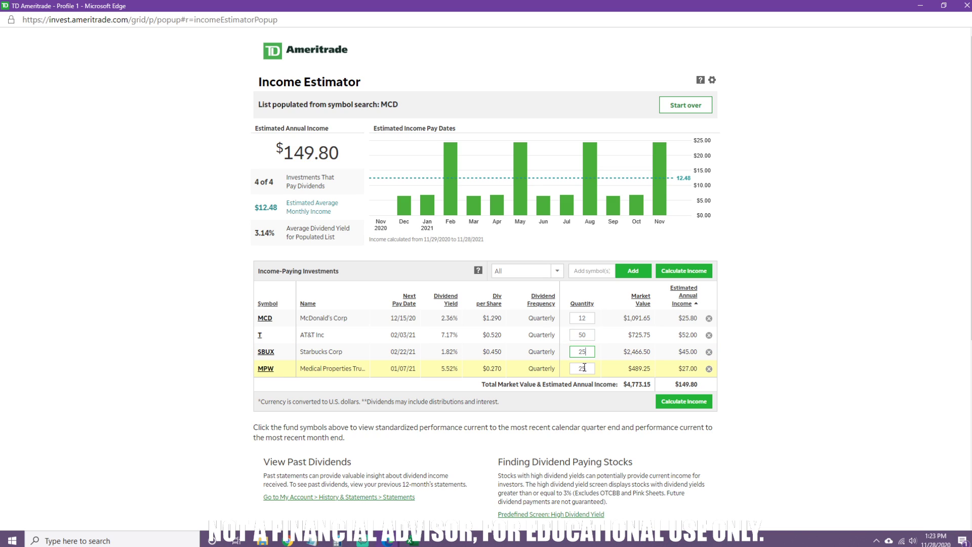
click(597, 371)
click(591, 369)
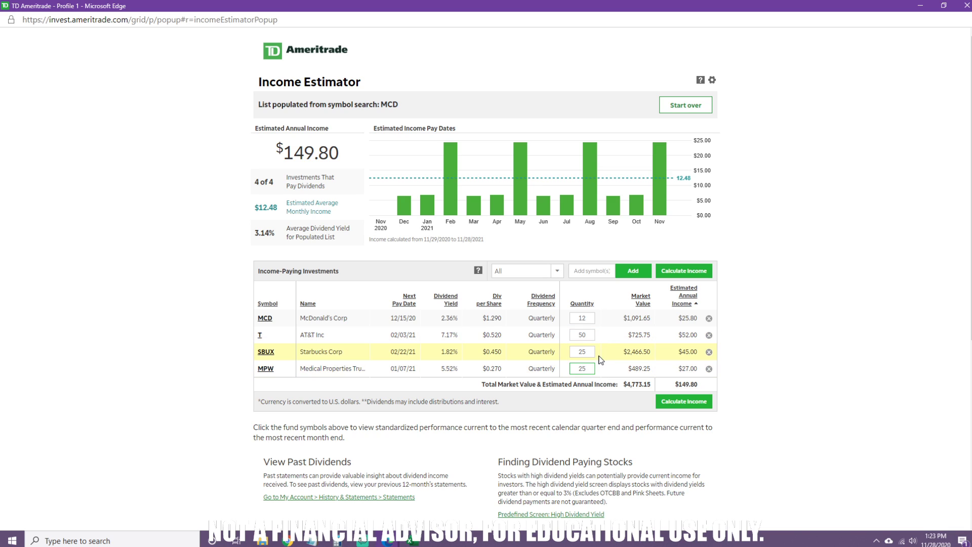
key(BackSpace)
key(BackSpace)
text(125)
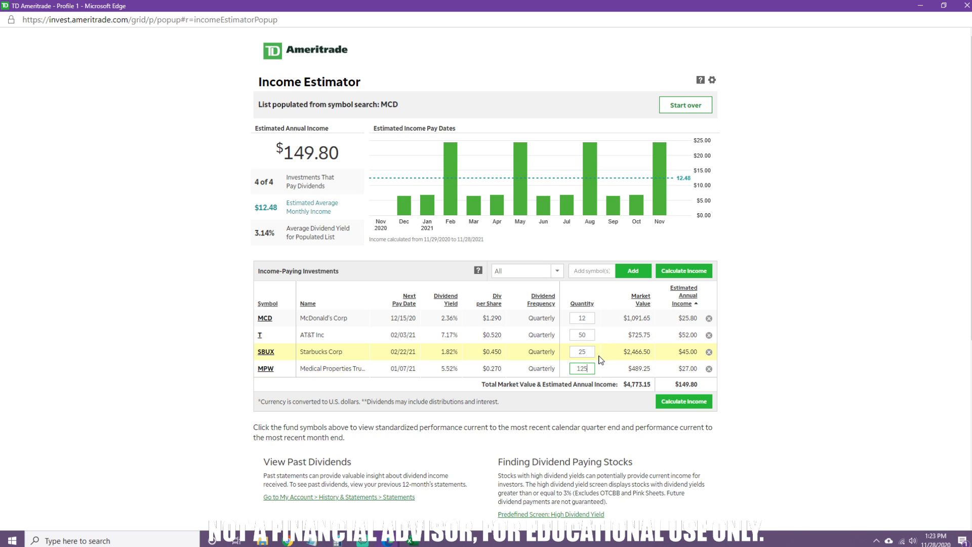
click(663, 405)
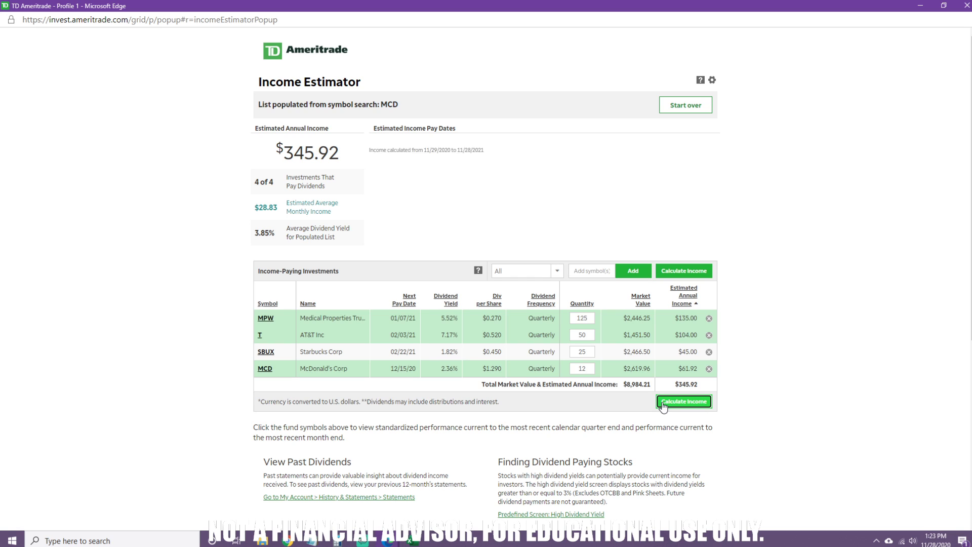
Try 100 T shares, then settle on 80, recalculating to $408.32 yearly income
click(585, 335)
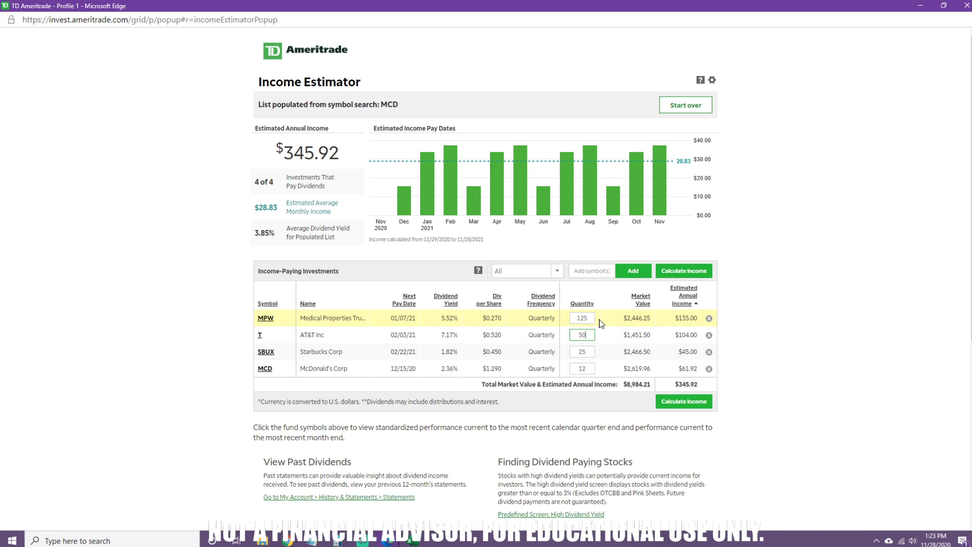
key(BackSpace)
text(100)
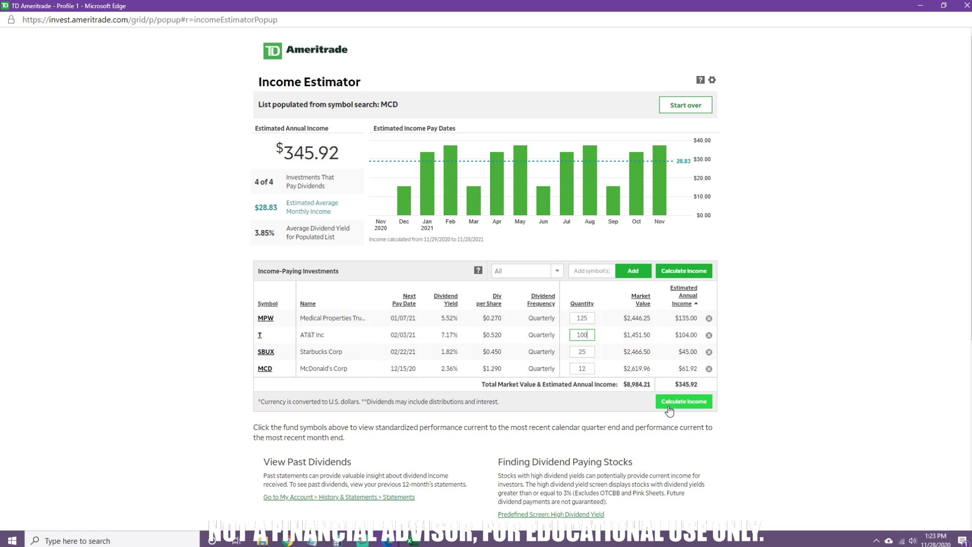
click(669, 407)
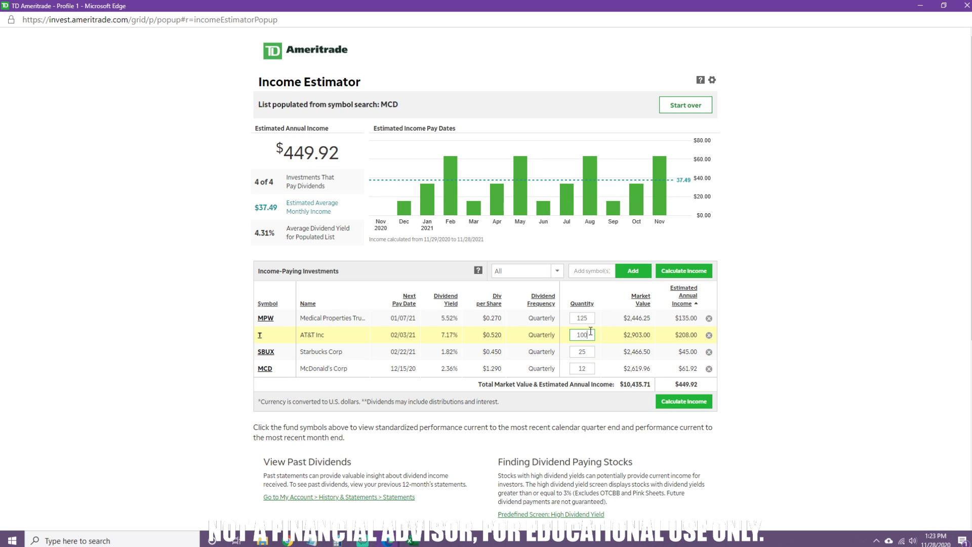
key(BackSpace)
key(BackSpace)
key(BackSpace)
text(80)
click(671, 403)
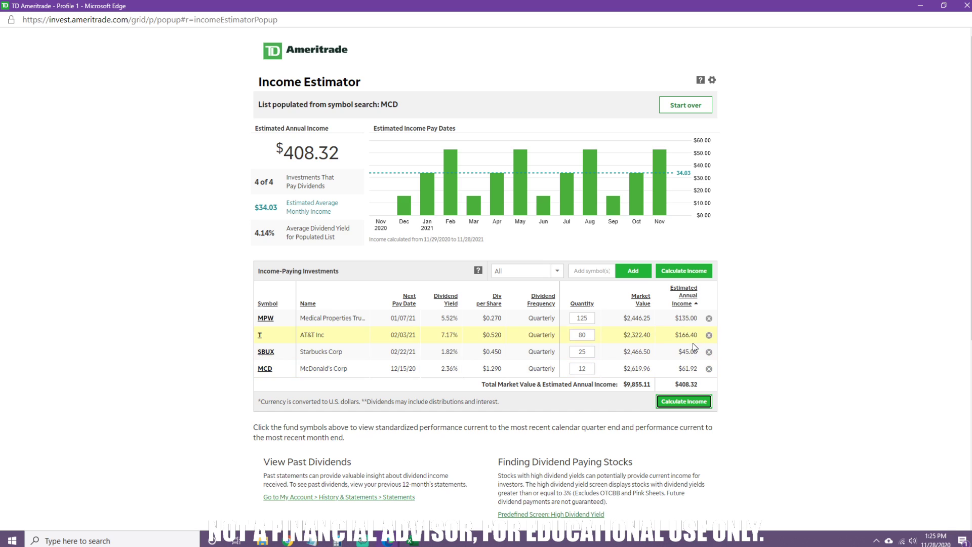
right_click(669, 342)
click(751, 361)
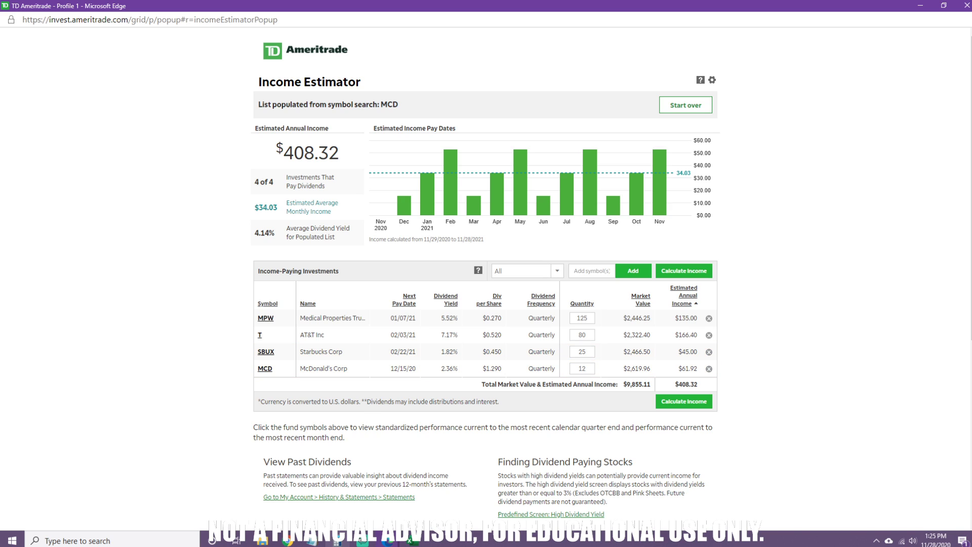
mouse_move(337, 539)
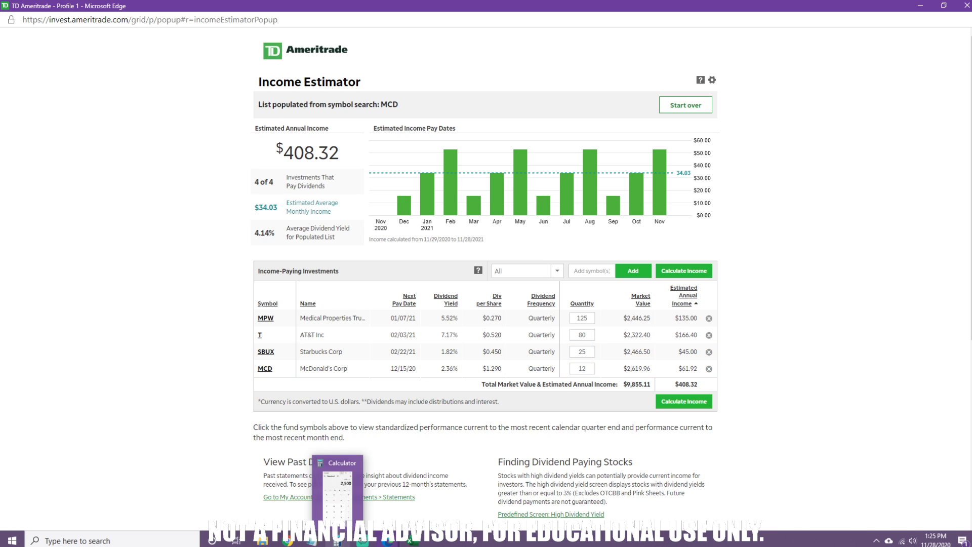
Compute 125×5 in Calculator, set MPW to 625, then compute 80×5
click(337, 540)
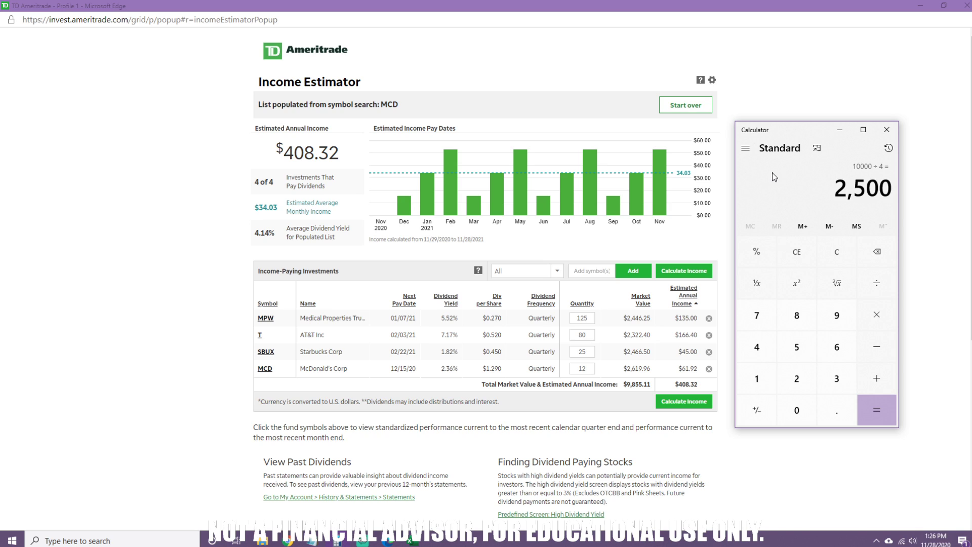
text(125)
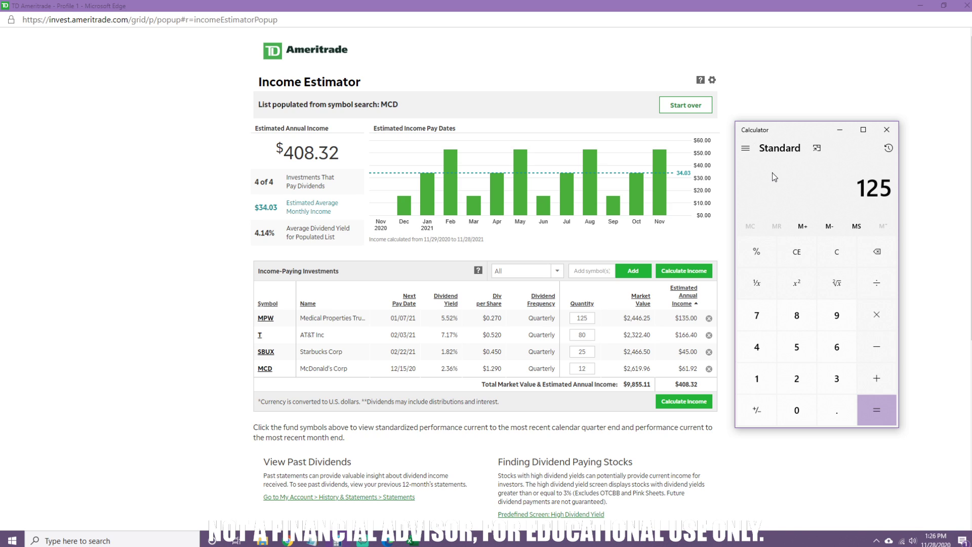
text(*5)
key(Return)
drag(588, 318, 561, 317)
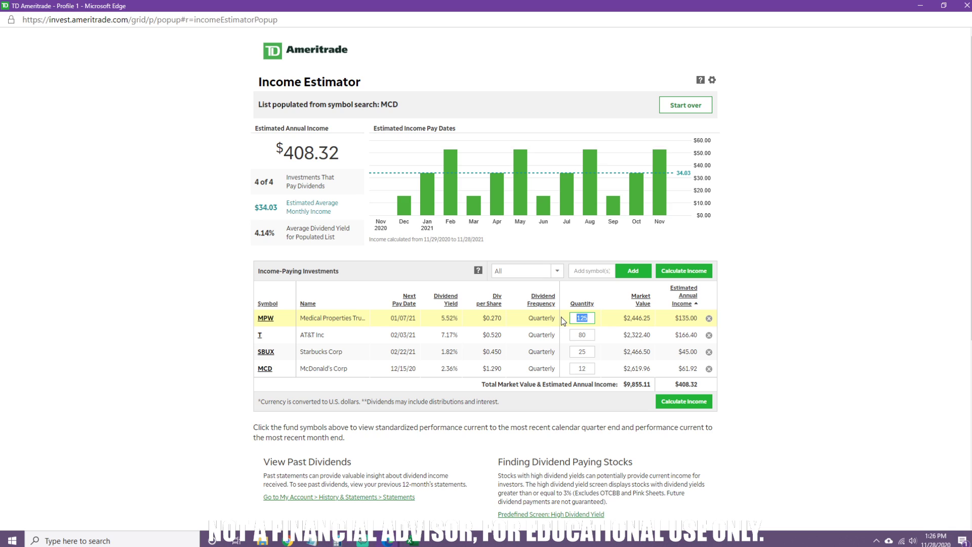
text(625)
click(337, 540)
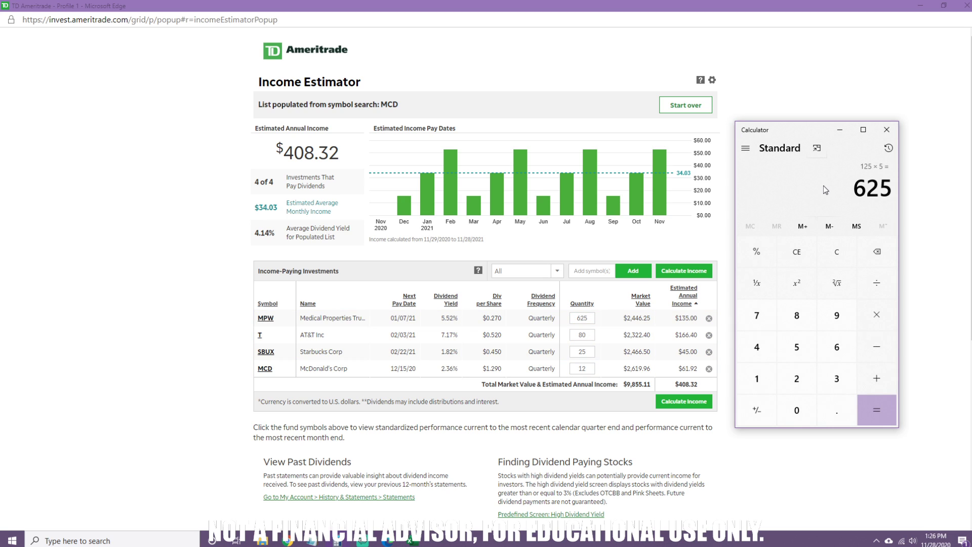
text(80*5=)
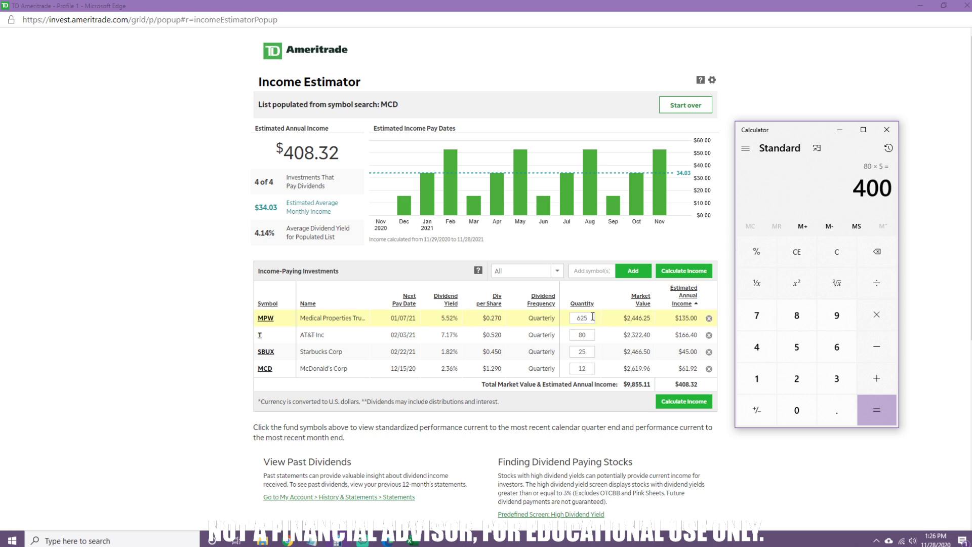
Set T to 400, SBUX to 125 and MCD to 60, then recalculate income
click(592, 335)
key(BackSpace)
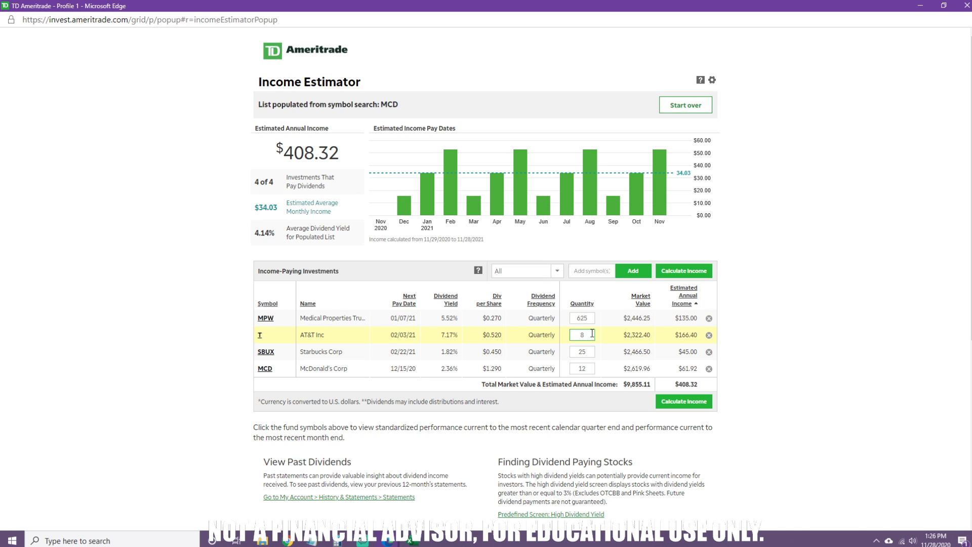
key(BackSpace)
text(400)
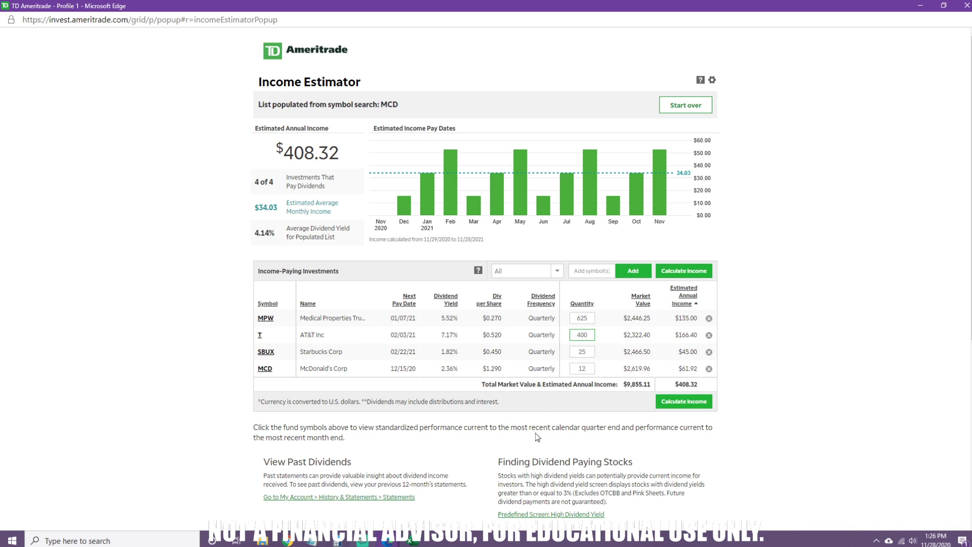
double_click(588, 353)
text(125)
click(591, 368)
key(BackSpace)
key(BackSpace)
text(70)
key(BackSpace)
text(60)
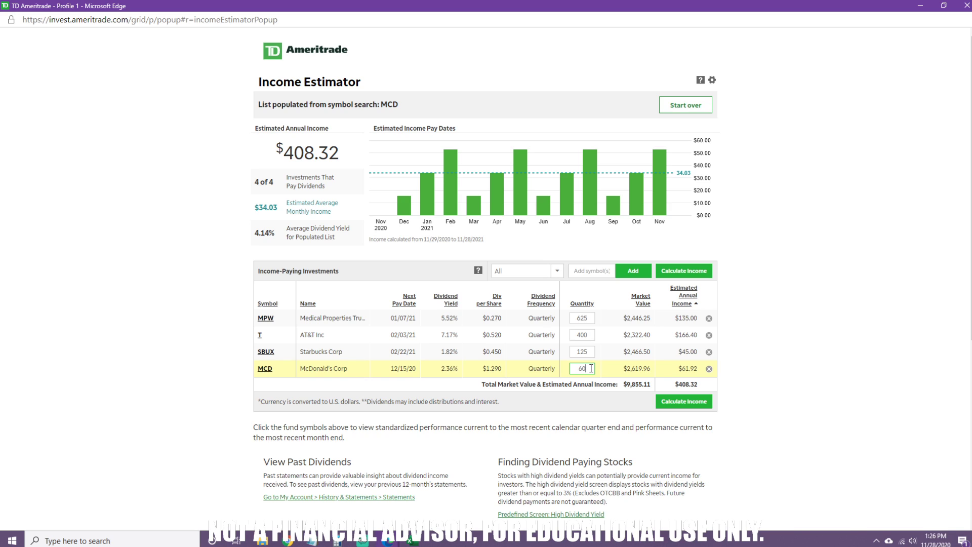
click(683, 402)
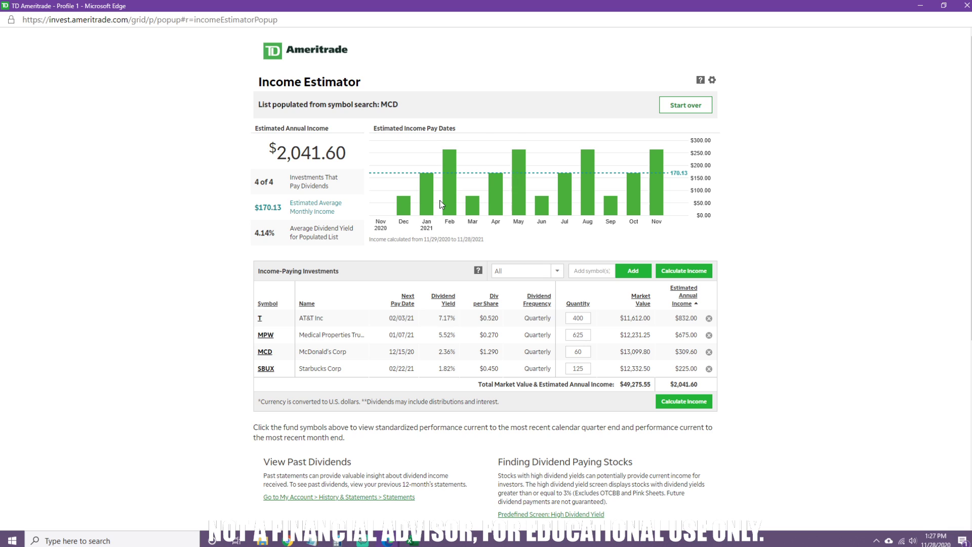
Let the estimate refresh: $49,275.55 total value, $2,041.60 yearly, about $170.13 monthly
mouse_move(452, 205)
mouse_move(403, 216)
mouse_move(495, 204)
mouse_move(545, 205)
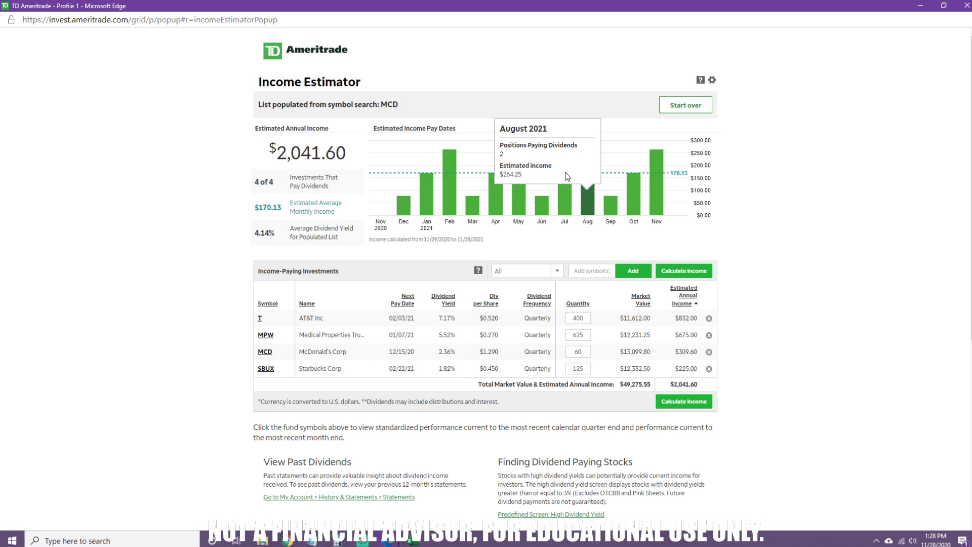
mouse_move(588, 195)
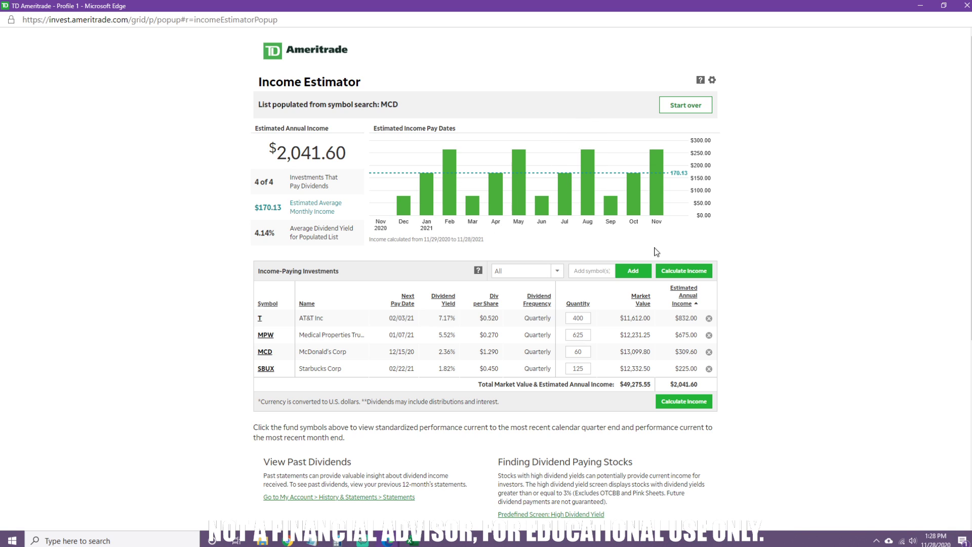